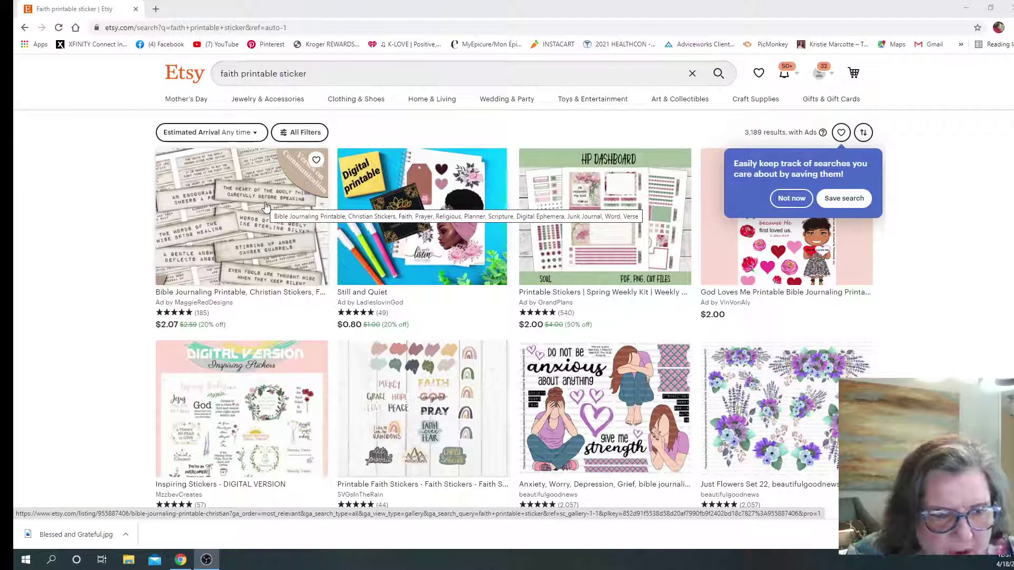
scroll(273, 394, "down", 1)
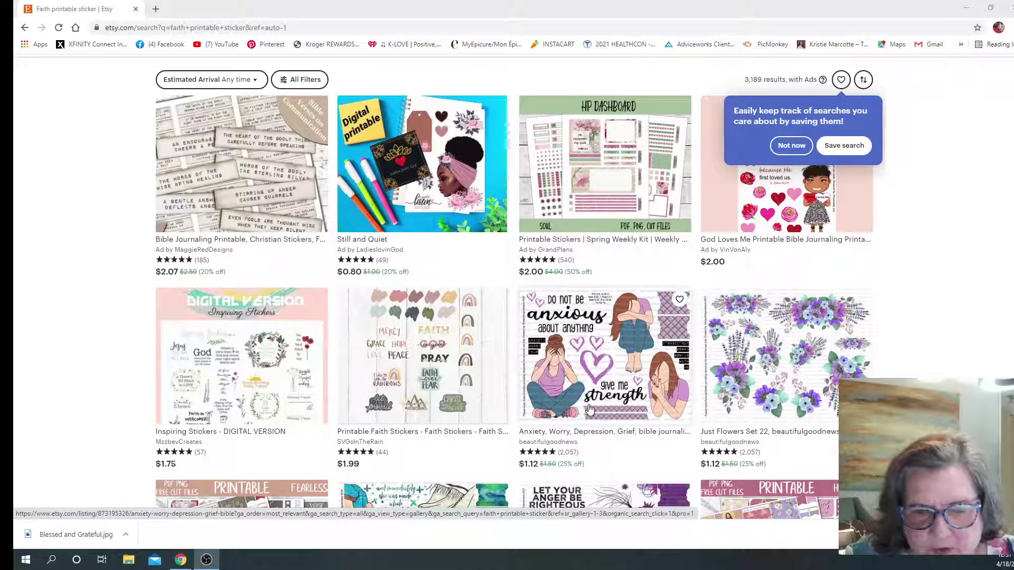
scroll(589, 408, "down", 2)
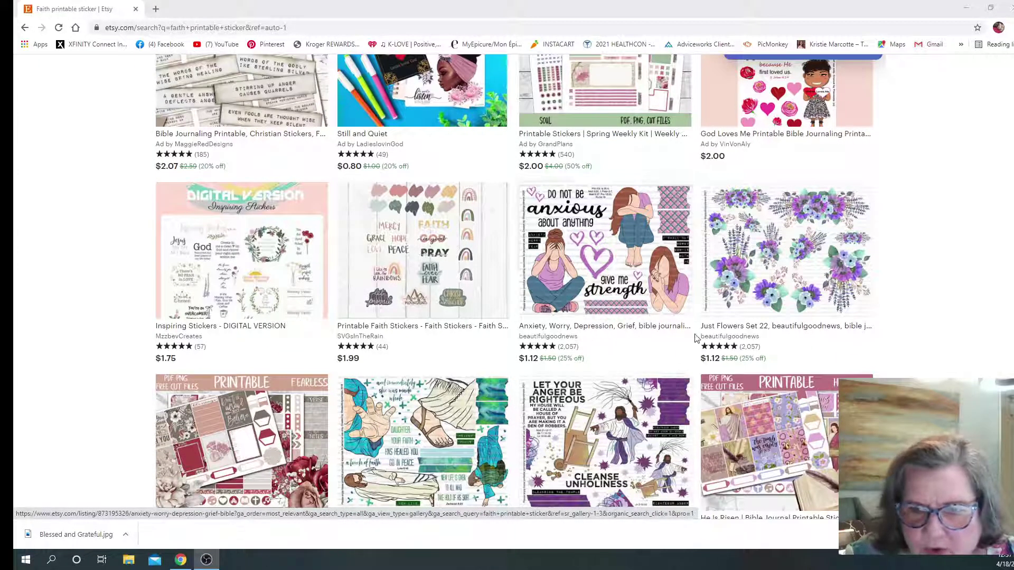
scroll(579, 401, "down", 3)
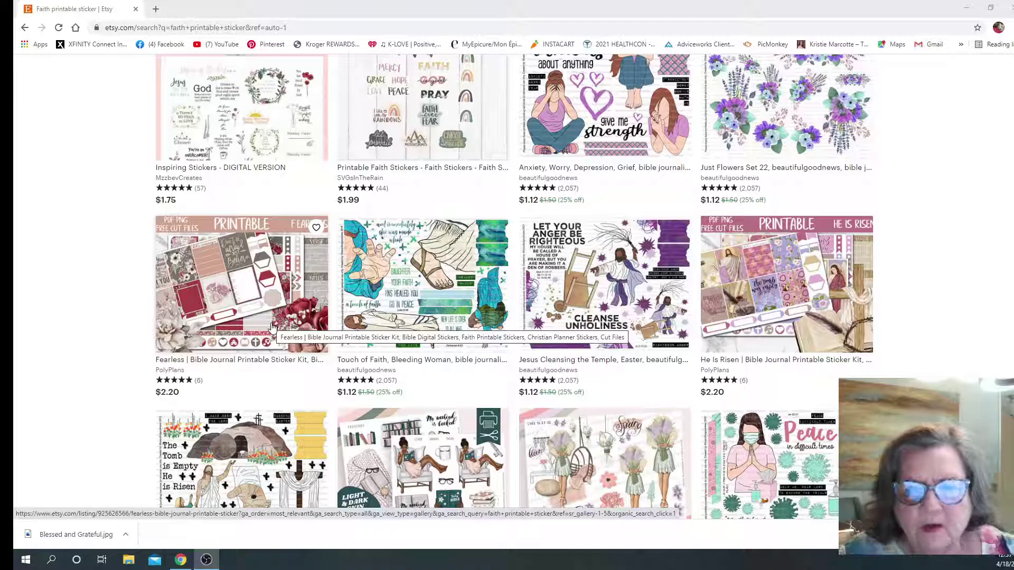
scroll(271, 325, "down", 3)
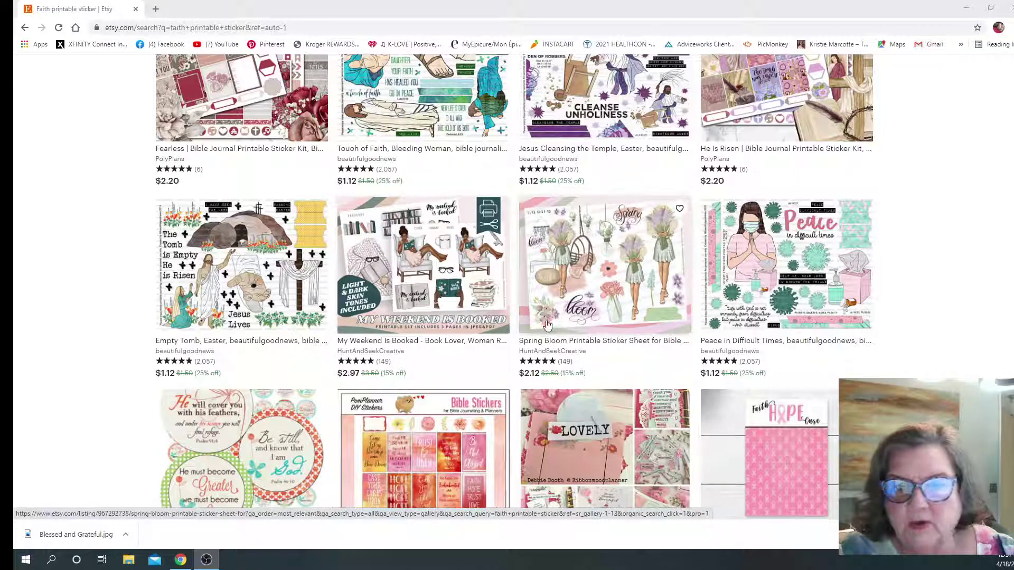
scroll(545, 316, "down", 2)
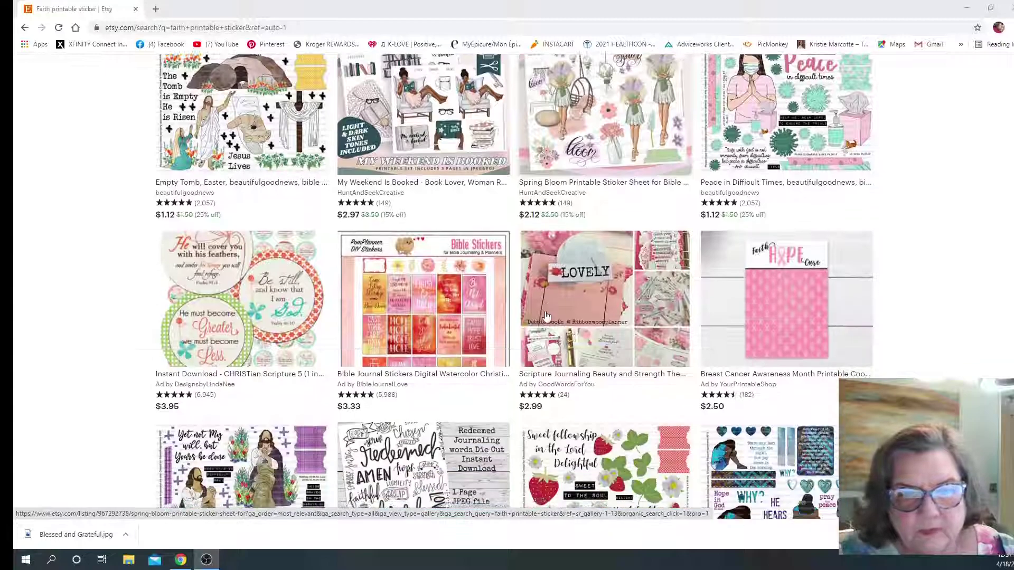
scroll(545, 315, "down", 1)
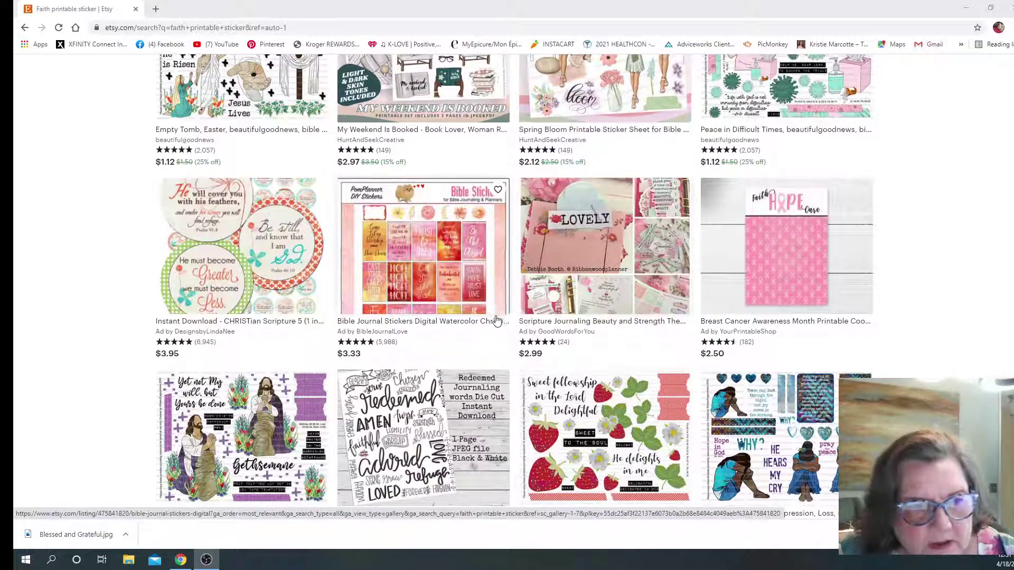
scroll(515, 326, "down", 1)
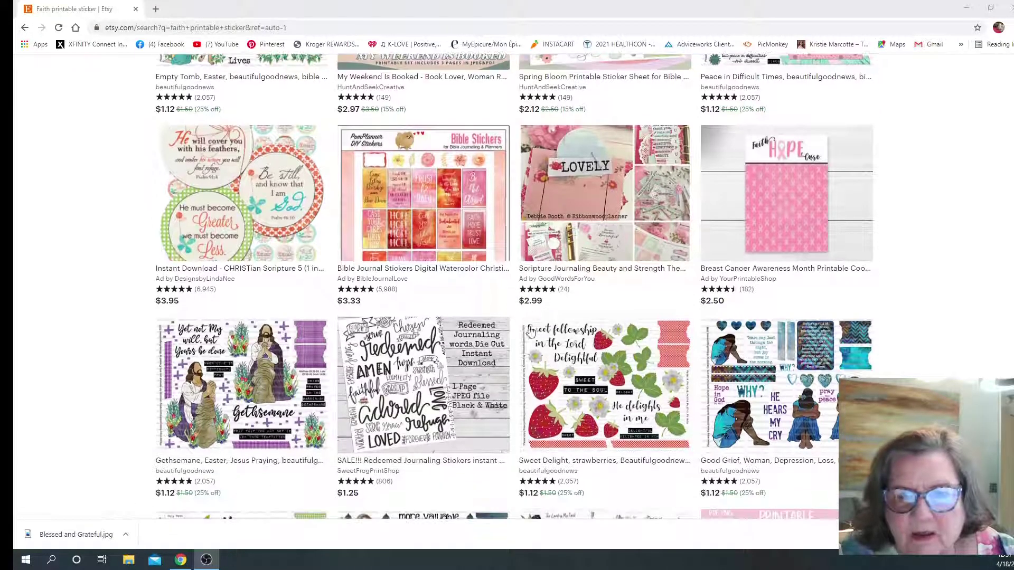
scroll(572, 279, "down", 2)
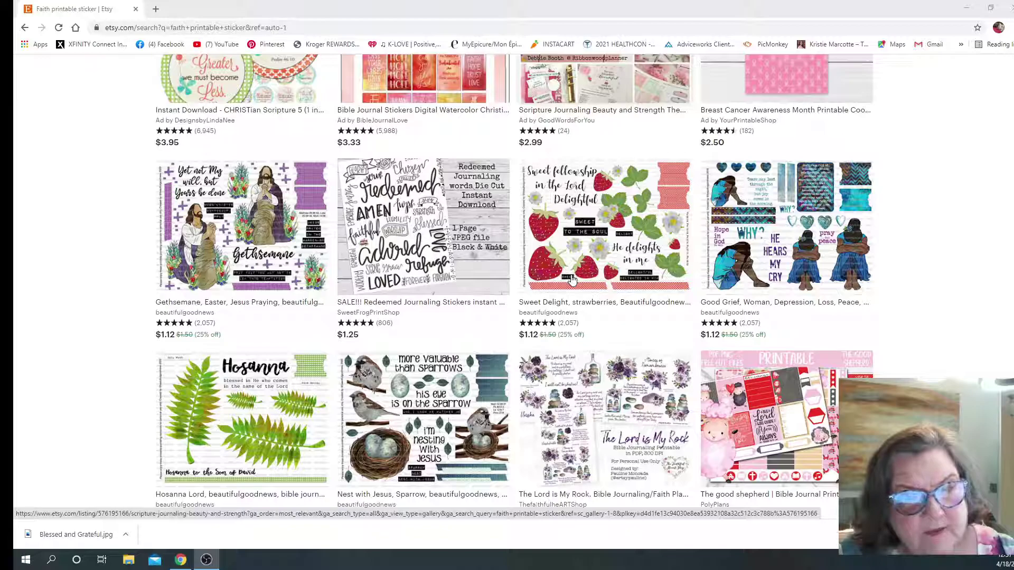
mouse_move(406, 260)
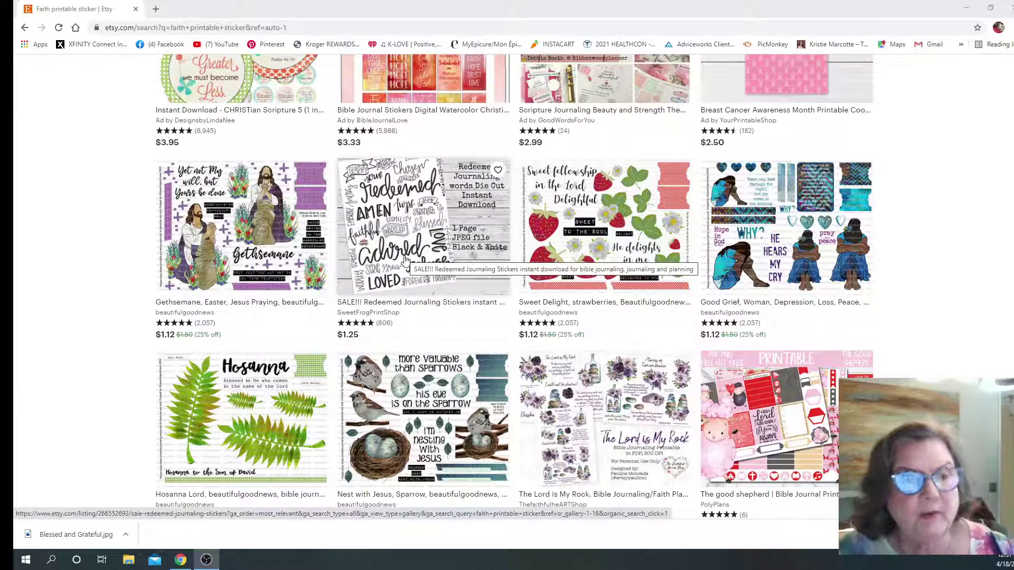
scroll(405, 260, "down", 1)
scroll(404, 260, "down", 1)
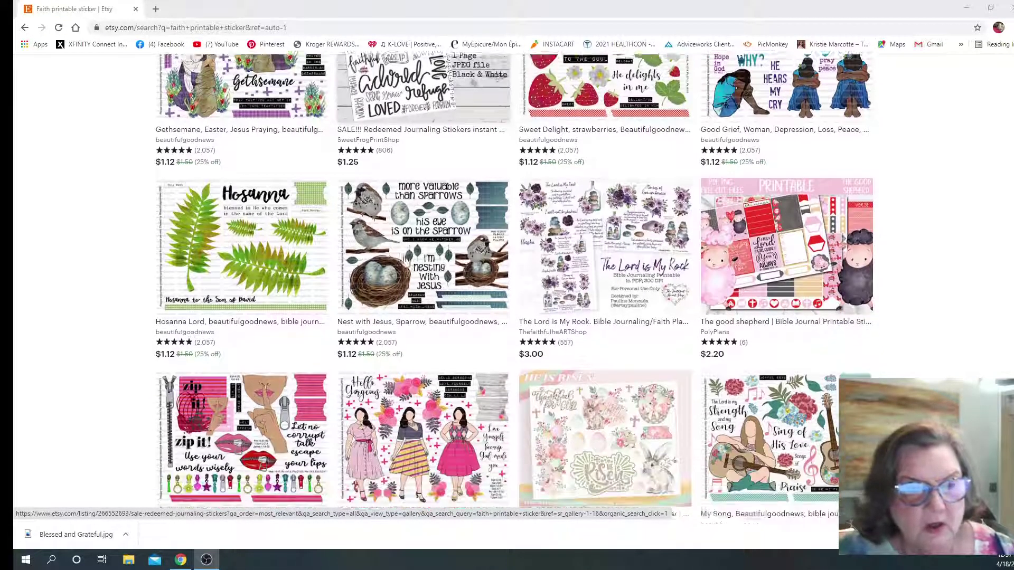
scroll(405, 260, "down", 1)
scroll(404, 260, "down", 1)
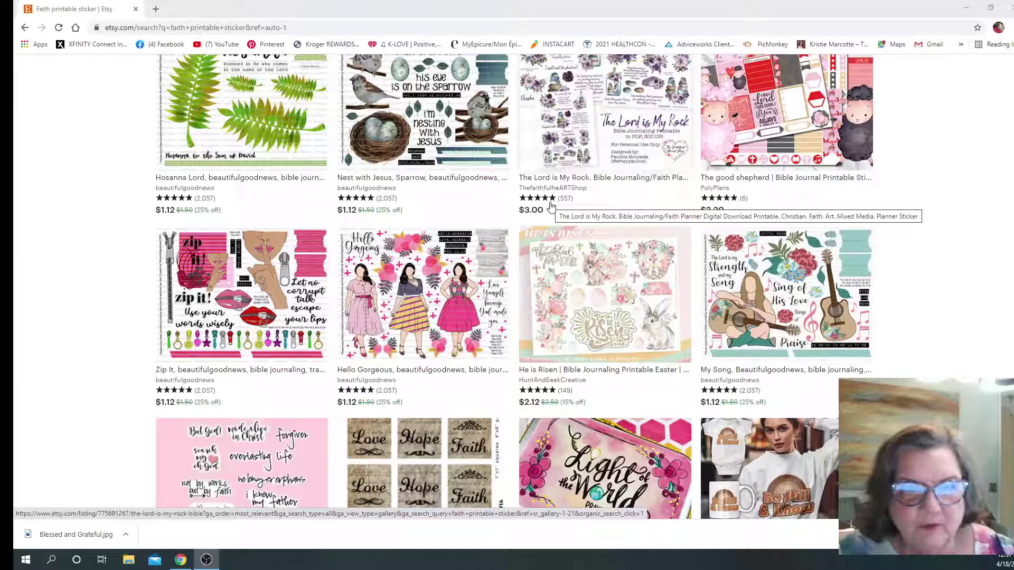
scroll(578, 319, "down", 2)
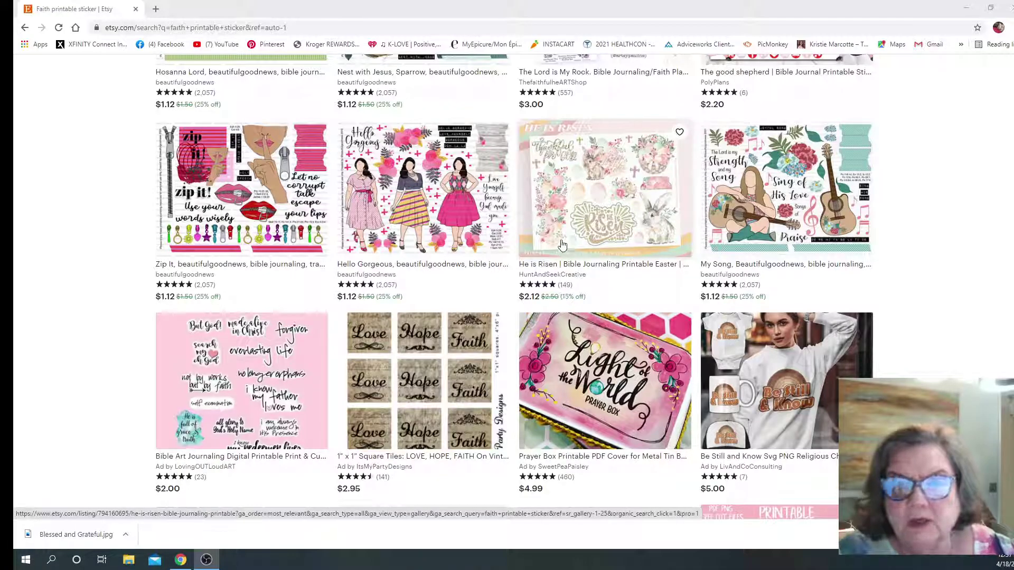
scroll(570, 269, "down", 1)
scroll(569, 270, "down", 3)
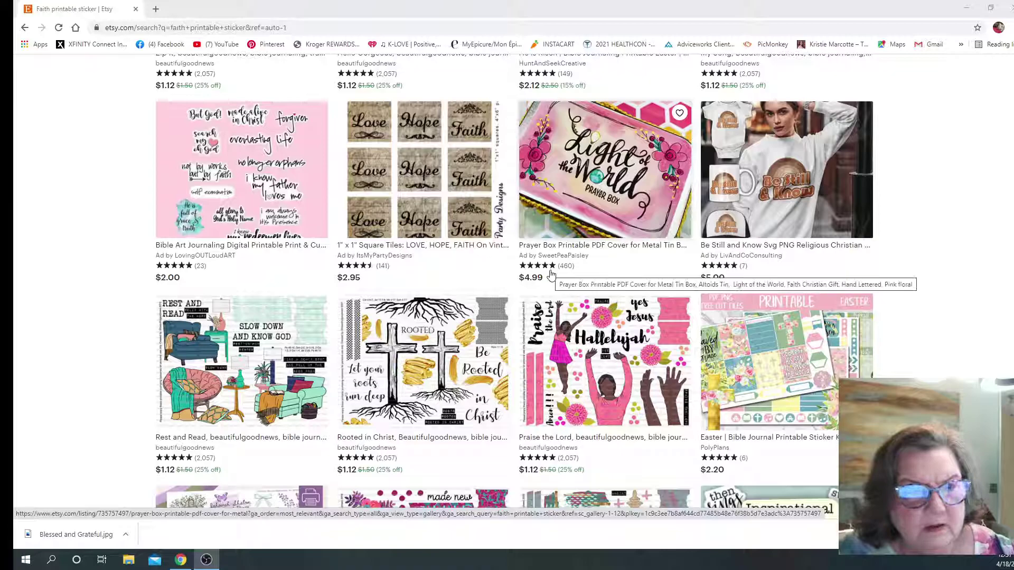
scroll(550, 275, "down", 1)
mouse_move(241, 169)
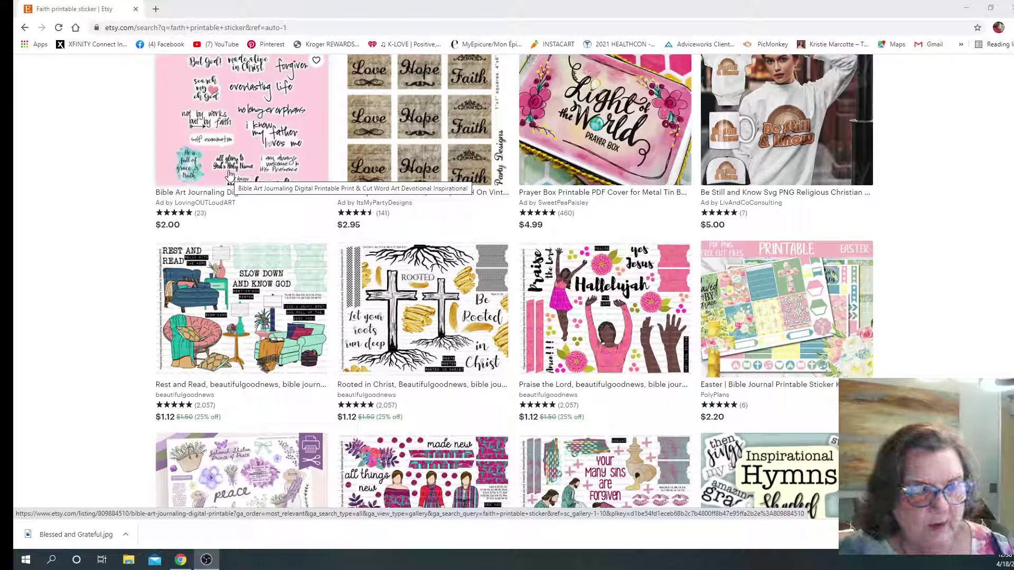
scroll(230, 175, "down", 1)
scroll(229, 174, "down", 1)
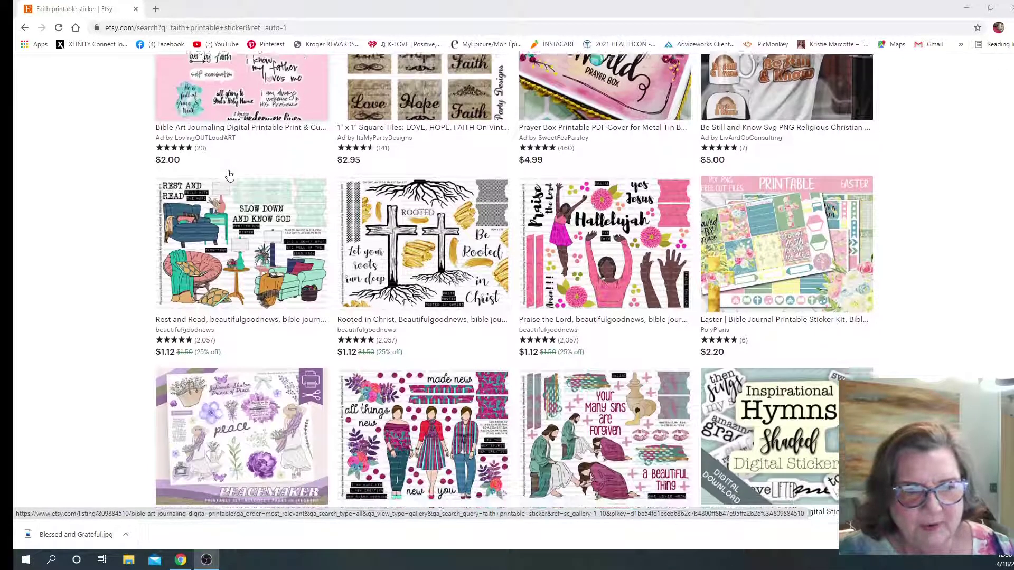
scroll(229, 175, "down", 1)
scroll(229, 175, "down", 2)
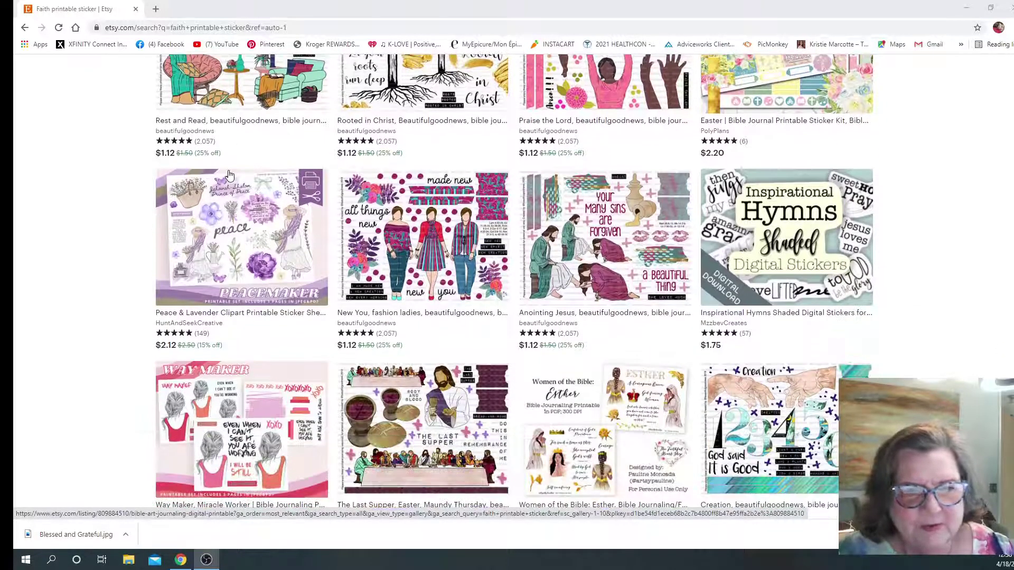
scroll(229, 175, "down", 2)
scroll(229, 174, "down", 1)
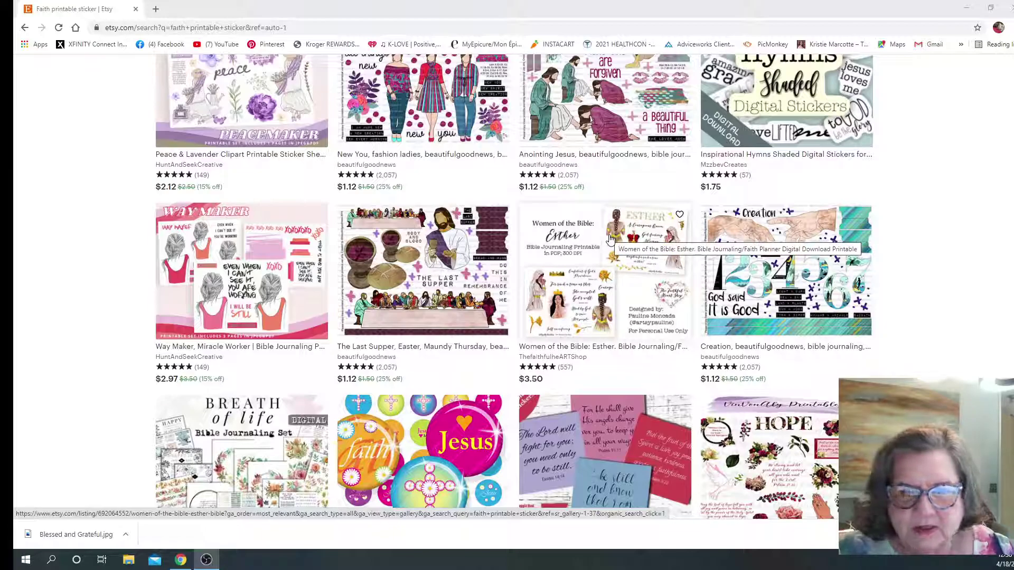
scroll(610, 238, "down", 2)
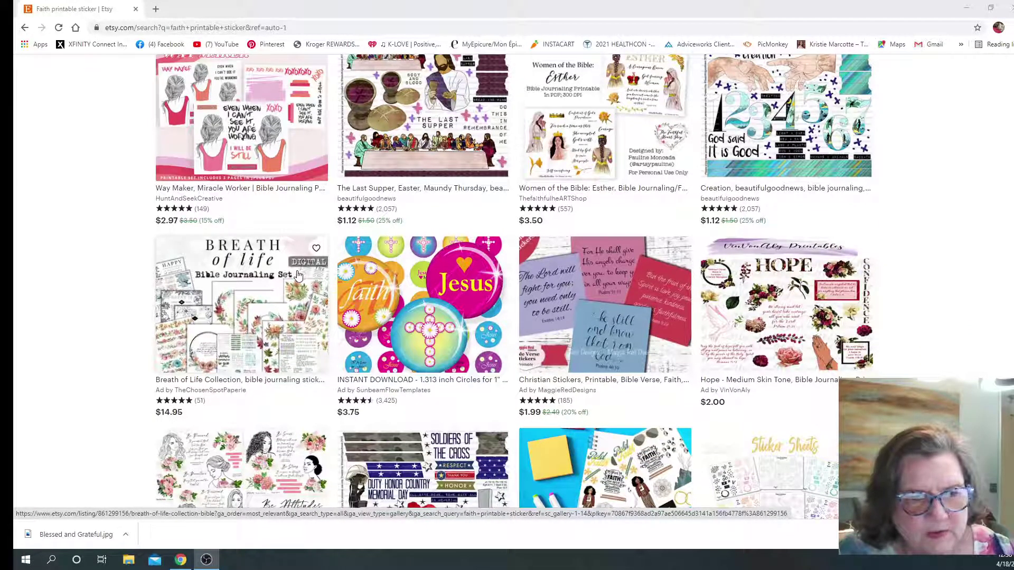
scroll(299, 273, "down", 1)
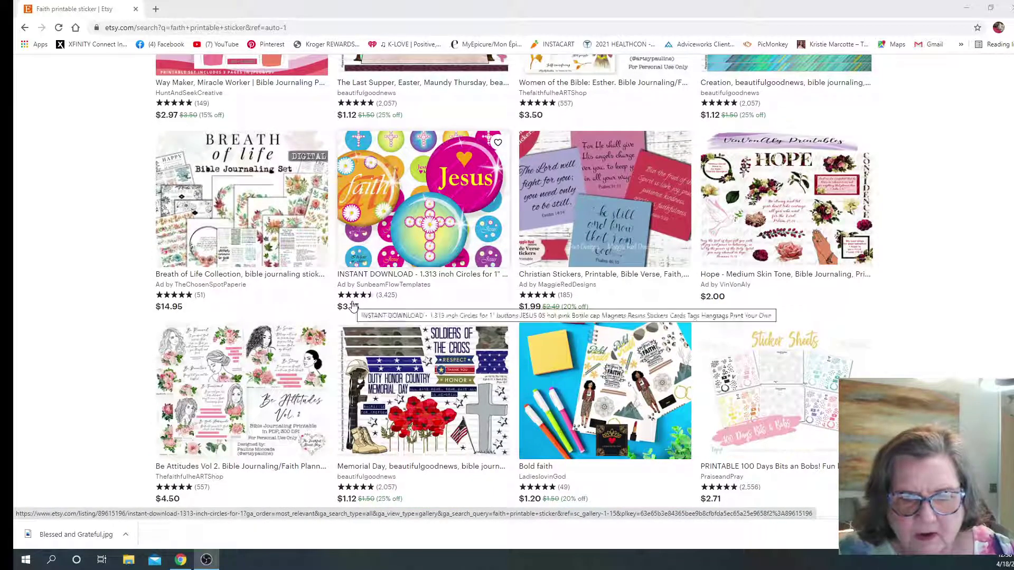
scroll(353, 306, "down", 1)
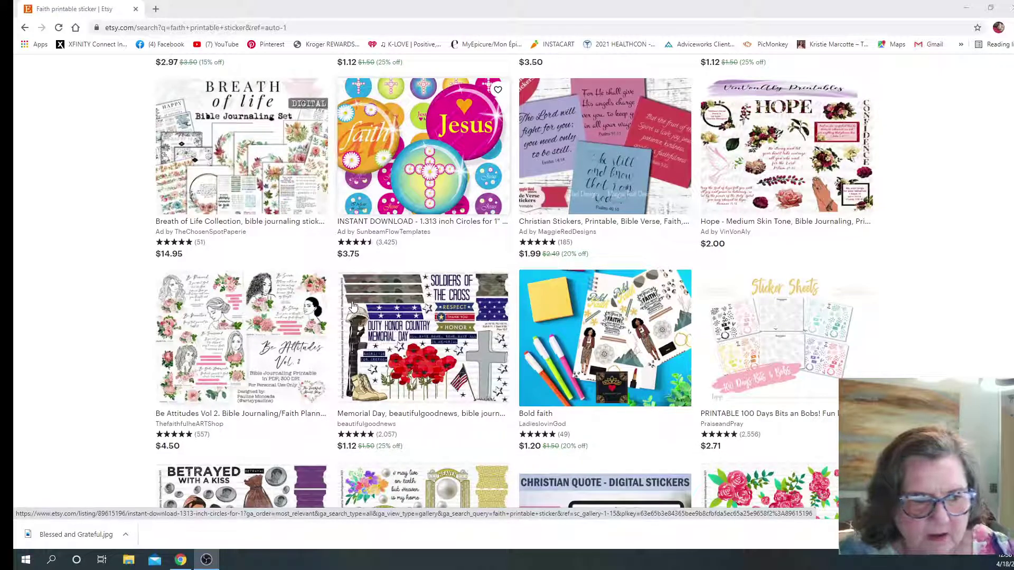
scroll(352, 307, "down", 2)
scroll(352, 307, "down", 1)
scroll(352, 307, "down", 1)
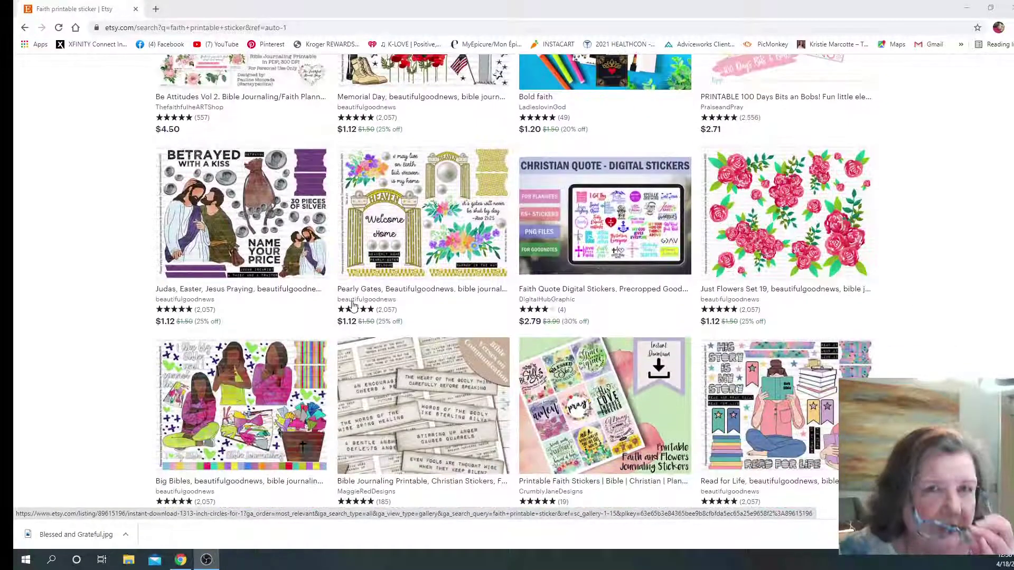
scroll(352, 306, "down", 5)
scroll(352, 306, "down", 5)
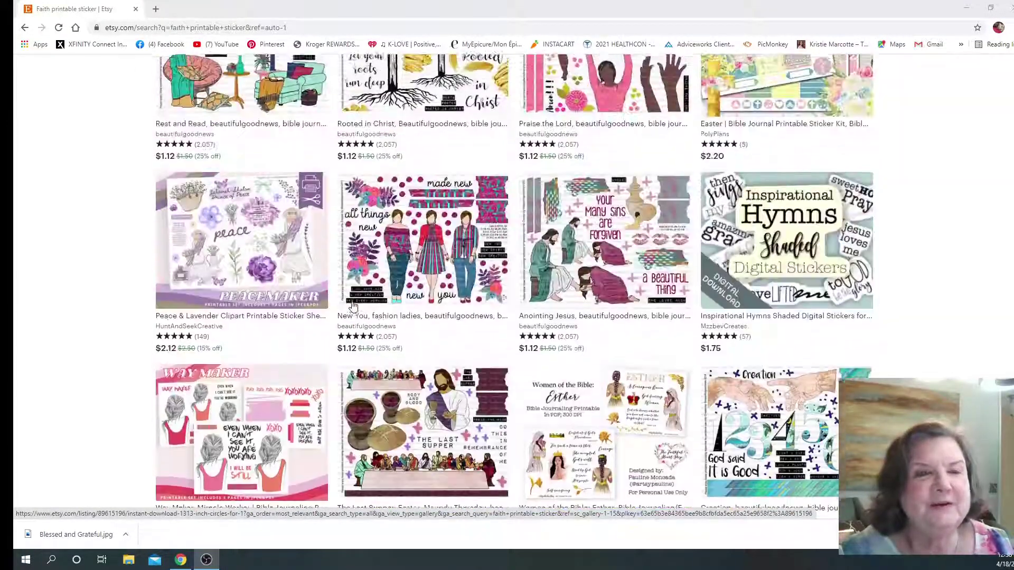
scroll(353, 306, "up", 3)
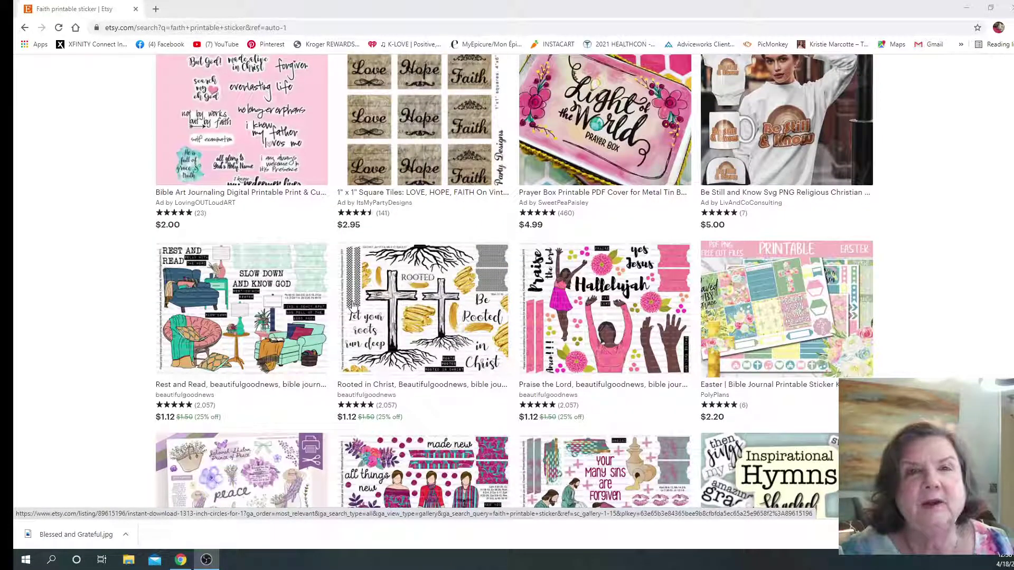
scroll(352, 307, "up", 1)
scroll(352, 306, "up", 4)
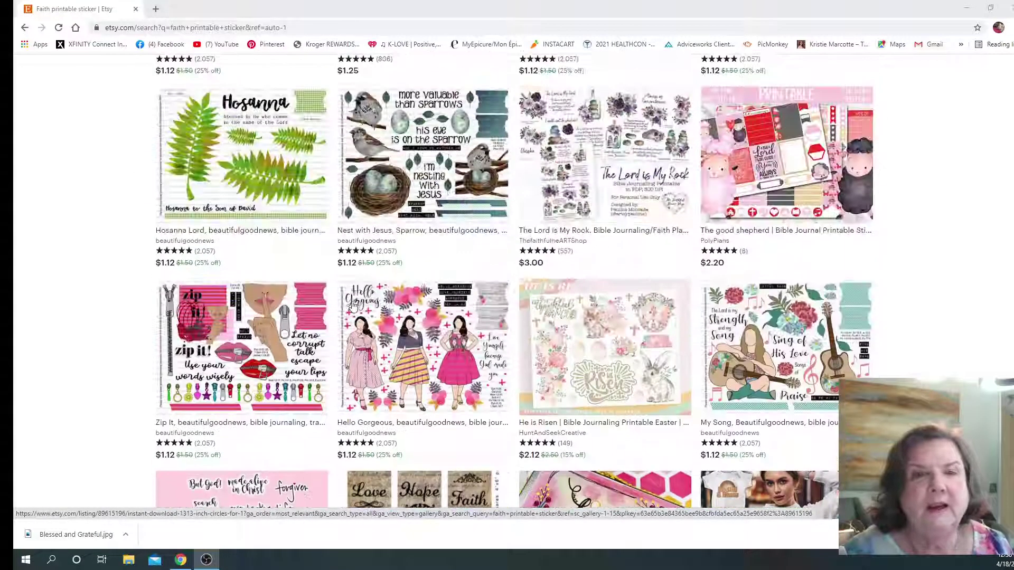
scroll(354, 308, "up", 1)
scroll(355, 308, "up", 1)
scroll(354, 309, "up", 3)
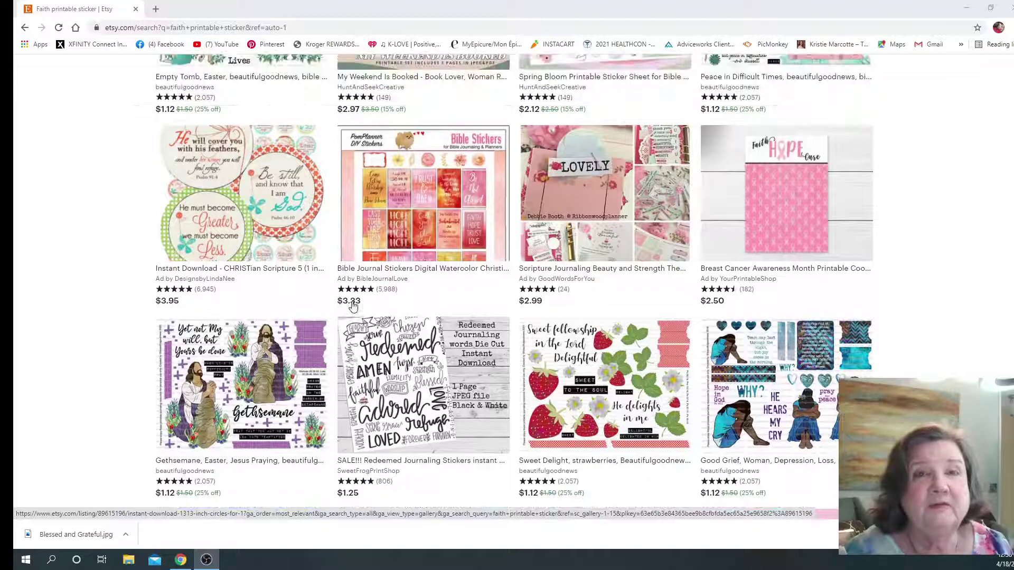
scroll(354, 307, "up", 2)
scroll(354, 308, "up", 2)
scroll(354, 307, "up", 1)
scroll(354, 307, "up", 2)
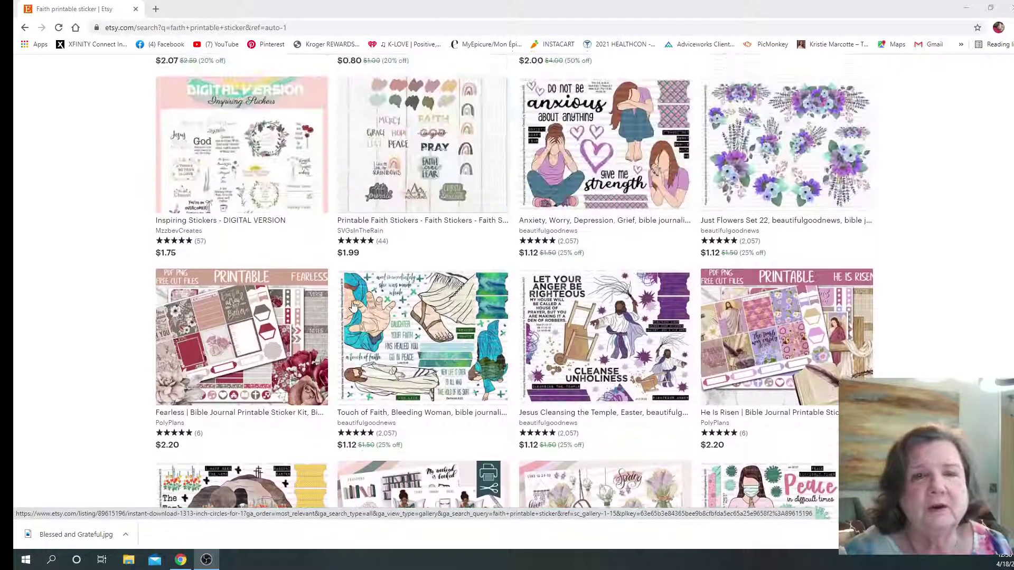
scroll(352, 305, "up", 3)
scroll(352, 307, "up", 1)
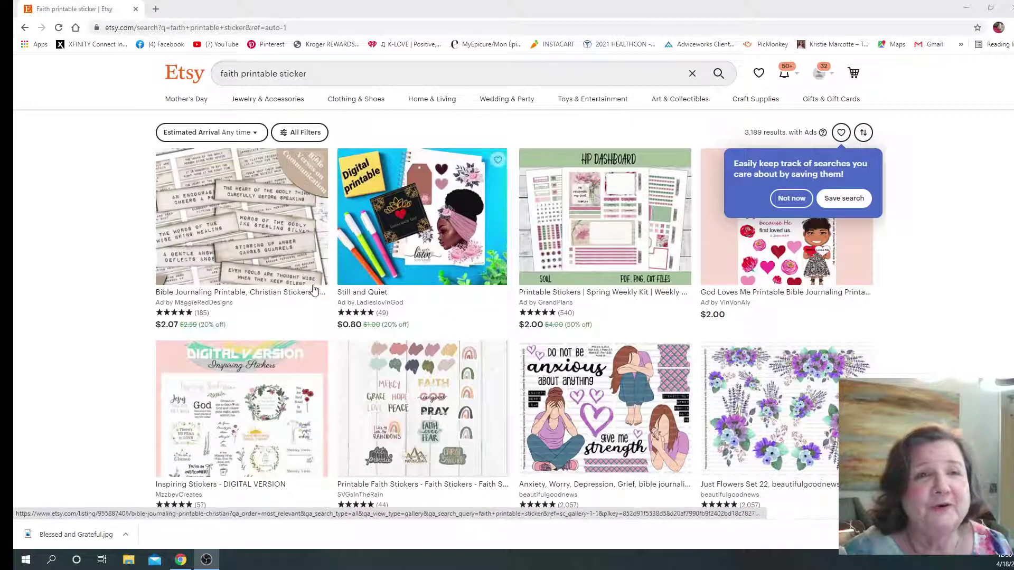